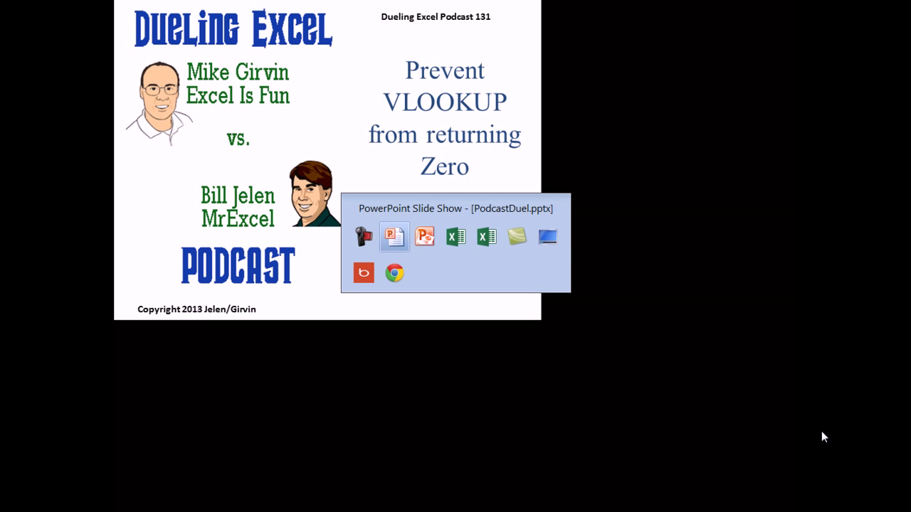
pyautogui.hotkey('alt', 'Tab')
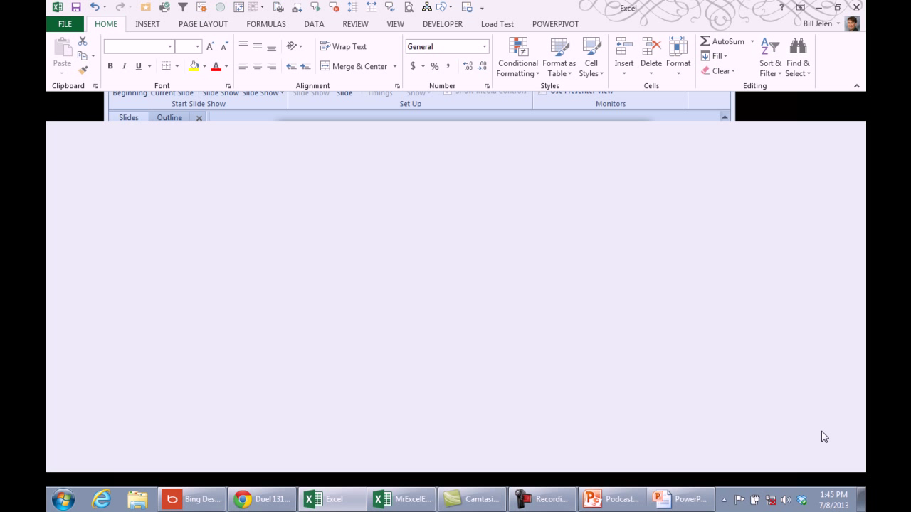
pyautogui.hotkey('alt', 'Tab')
pyautogui.hotkey('alt', 'Tab')
pyautogui.hotkey('alt', 'Tab')
pyautogui.hotkey('alt', 'Tab')
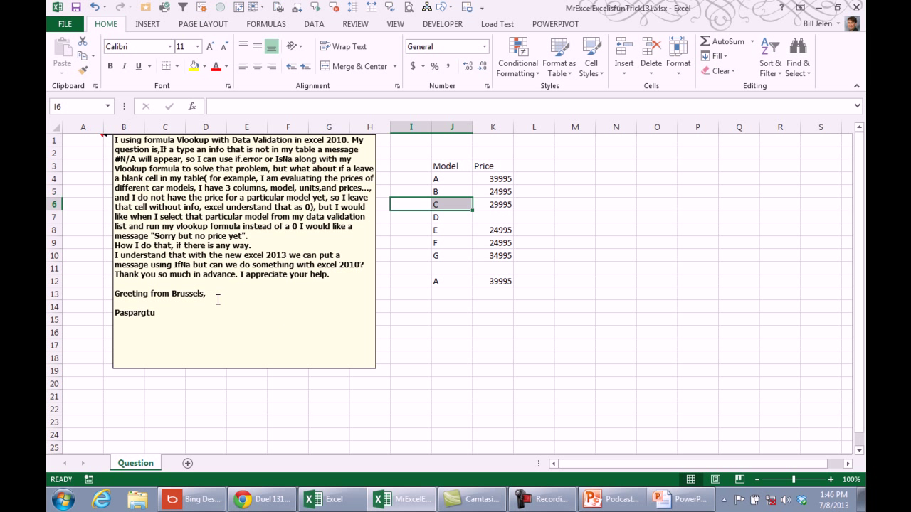
# Choose model B in J12 and inspect the VLOOKUP price formula in K12.
pyautogui.click(459, 281)
pyautogui.click(477, 281)
pyautogui.click(448, 300)
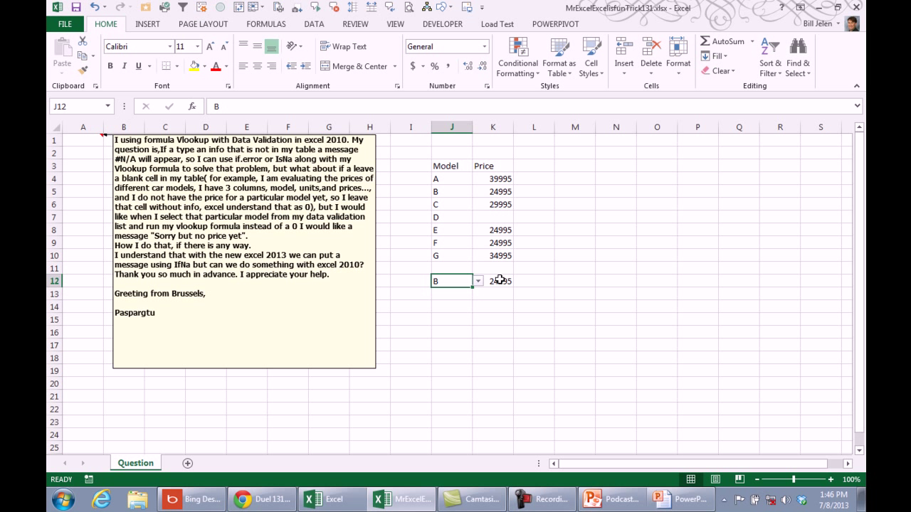
pyautogui.click(498, 282)
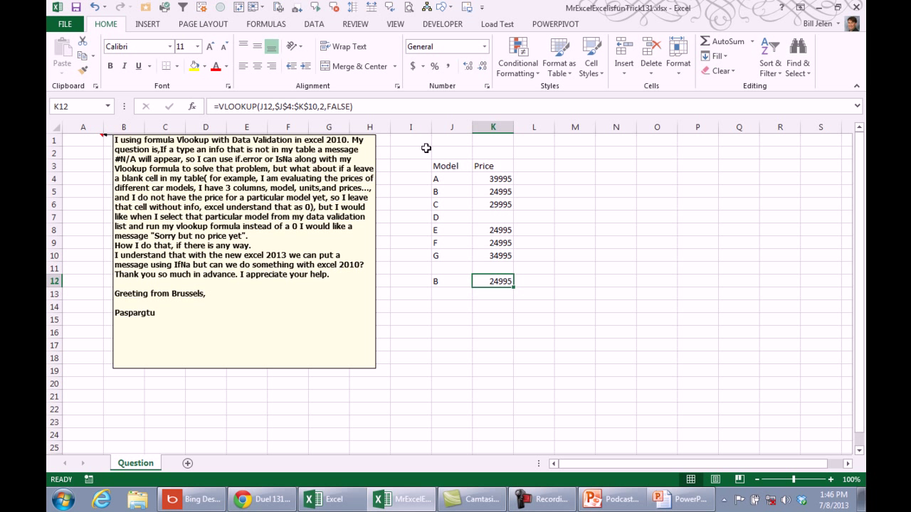
# Switch J12 to model D, whose blank price makes K12 return 0.
pyautogui.click(445, 278)
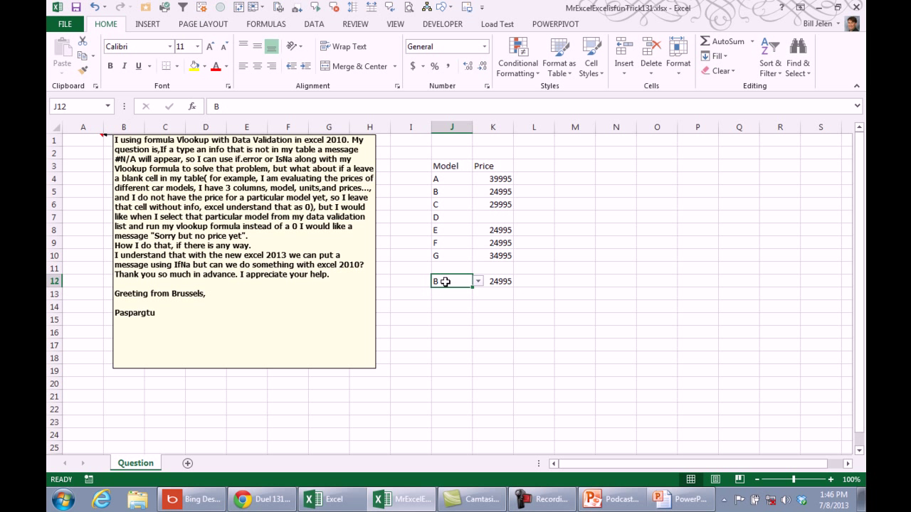
pyautogui.click(478, 281)
pyautogui.click(444, 317)
pyautogui.click(501, 217)
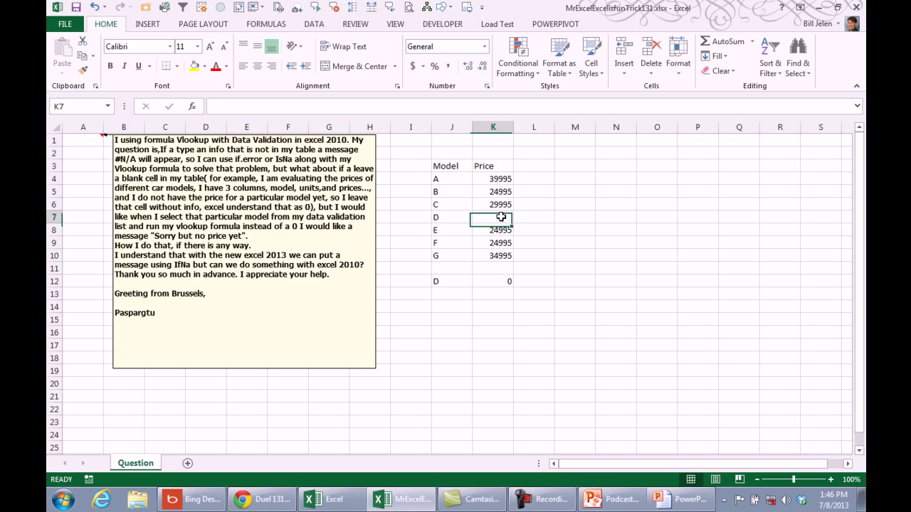
pyautogui.write('Sor')
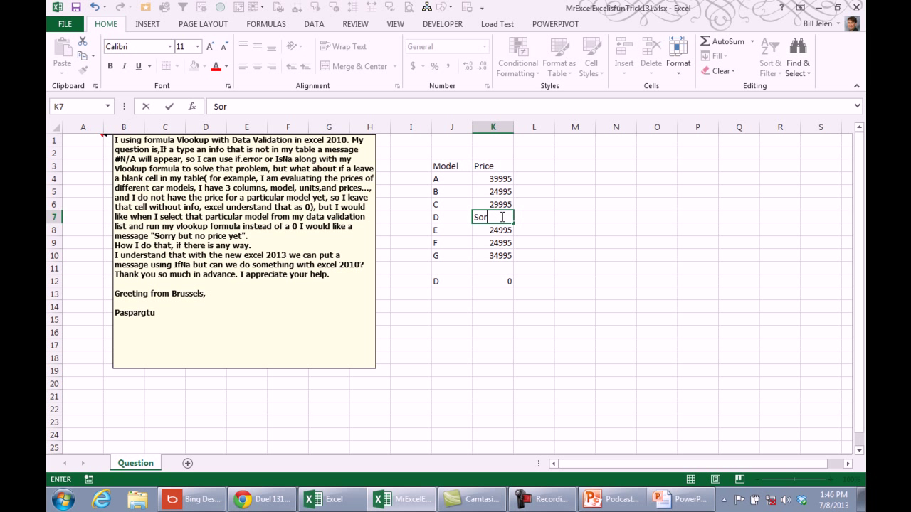
pyautogui.write('ry but no price yet')
pyautogui.press('Return')
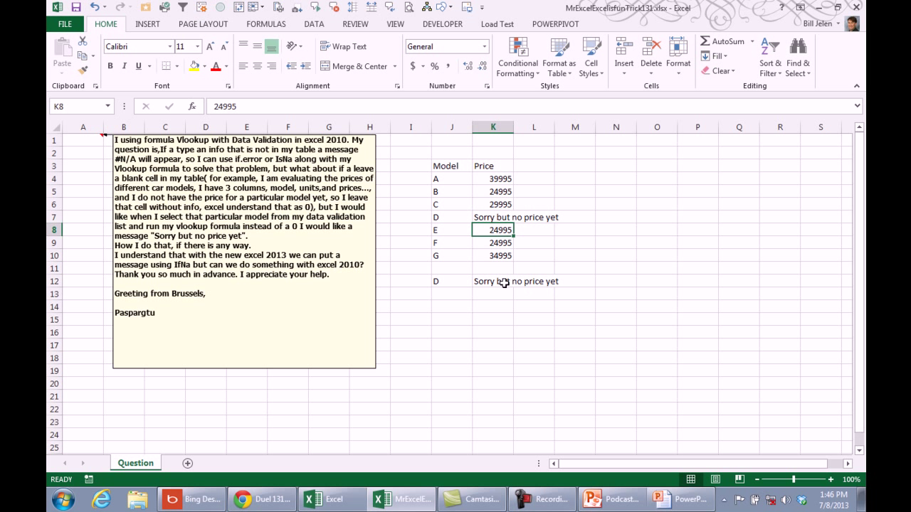
pyautogui.hotkey('ctrl', 'z')
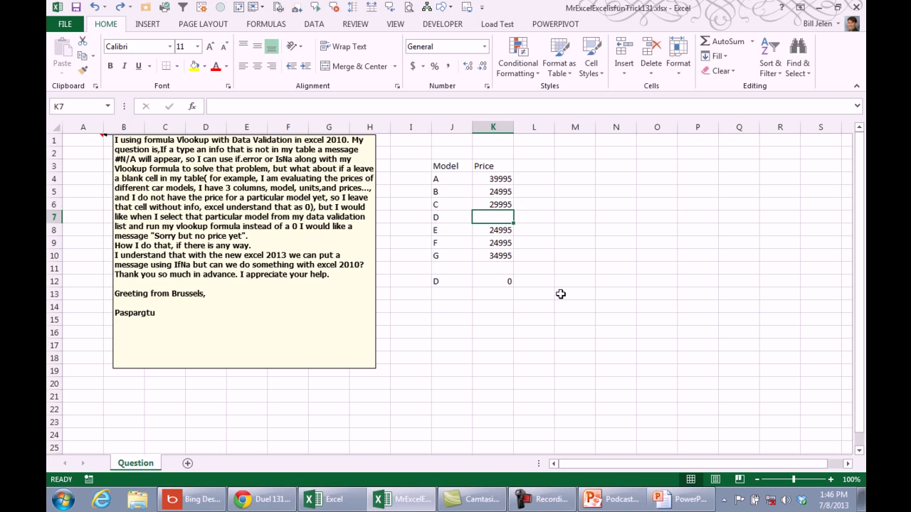
pyautogui.click(506, 283)
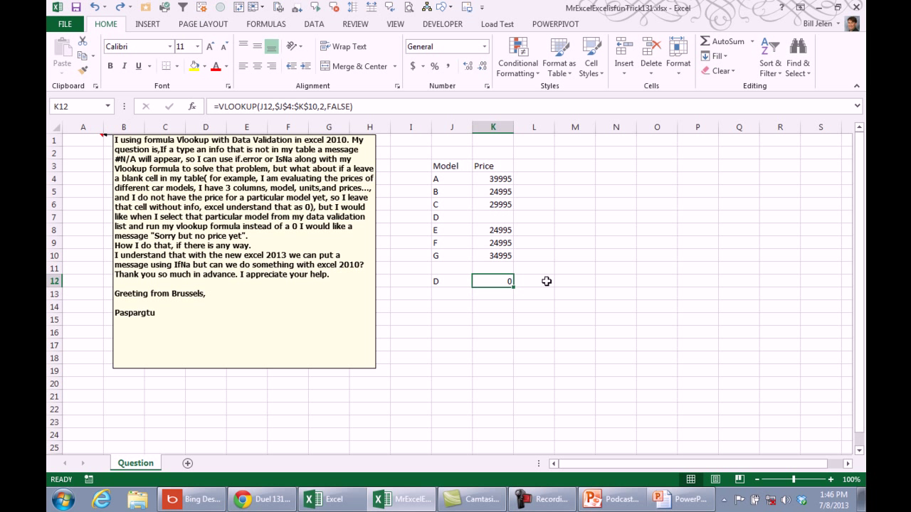
# Apply the custom number format 0;-0;"Sorry no price yet" to K12.
pyautogui.hotkey('ctrl', '1')
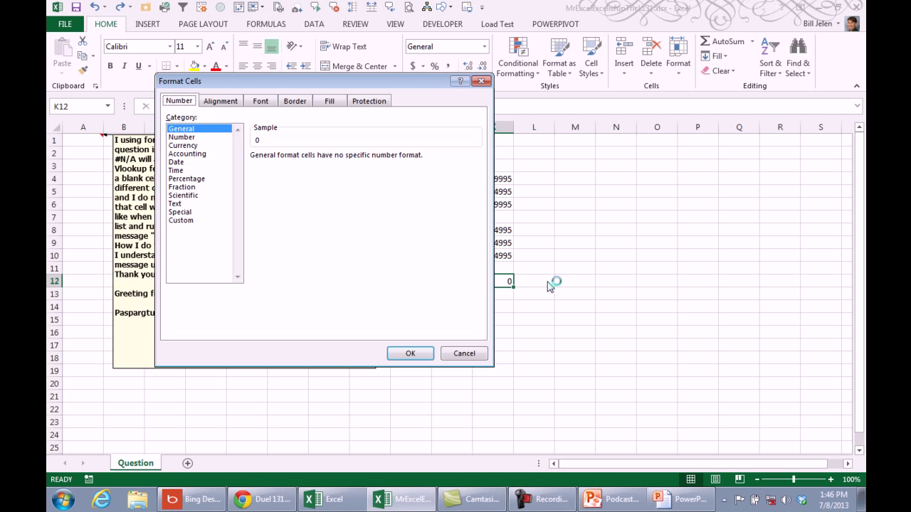
pyautogui.click(213, 220)
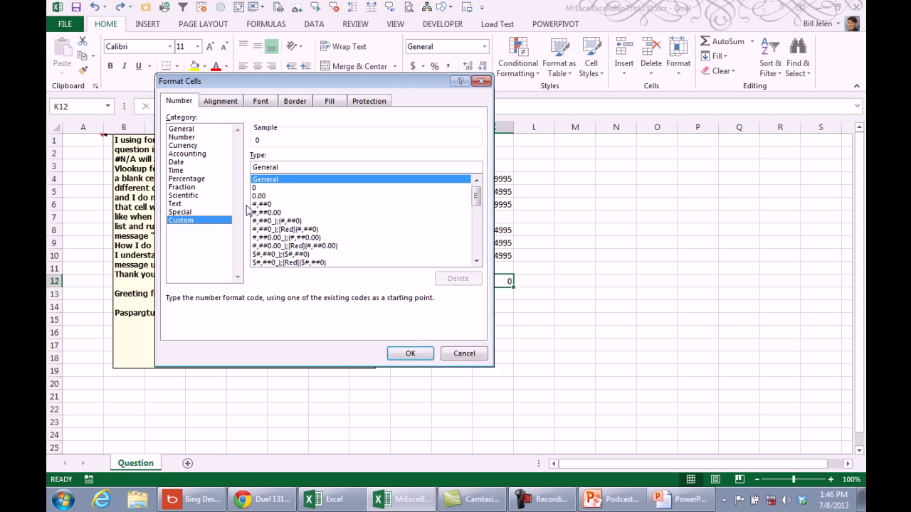
pyautogui.doubleClick(288, 166)
pyautogui.write('0;-0;')
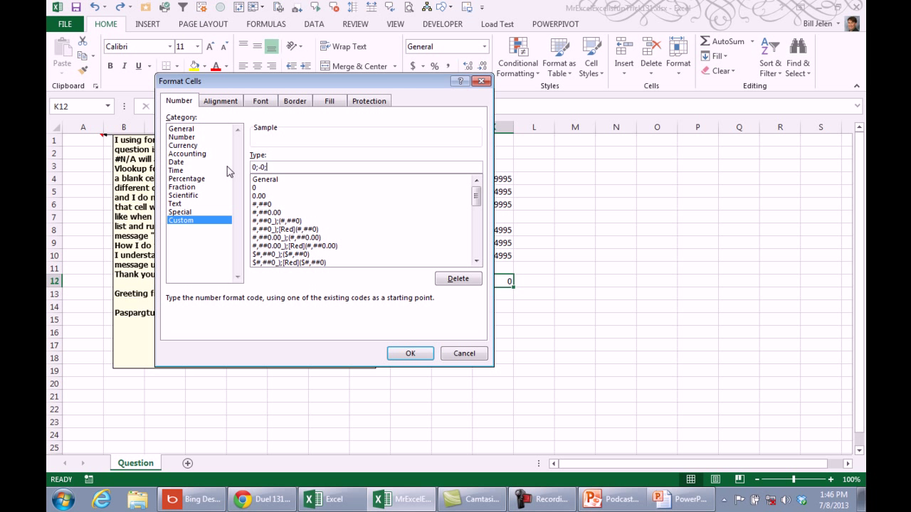
pyautogui.write('"Sorry no price yet"')
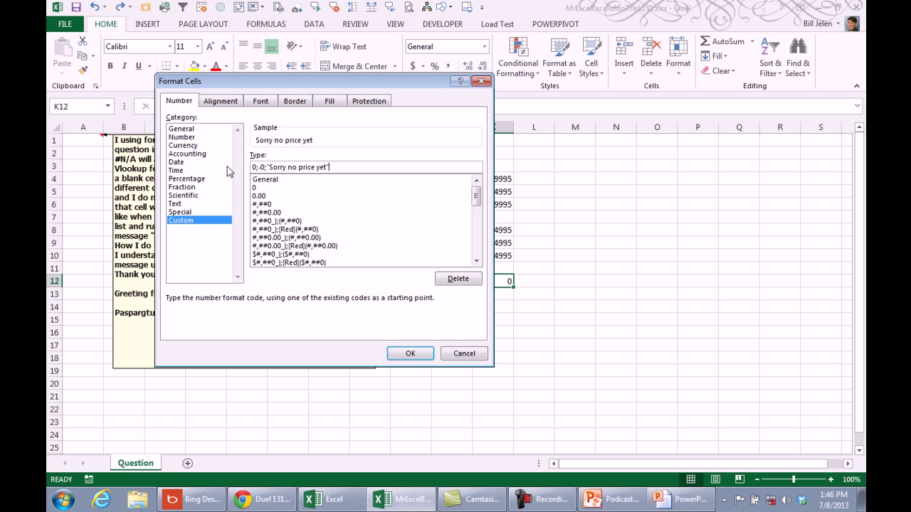
pyautogui.click(409, 354)
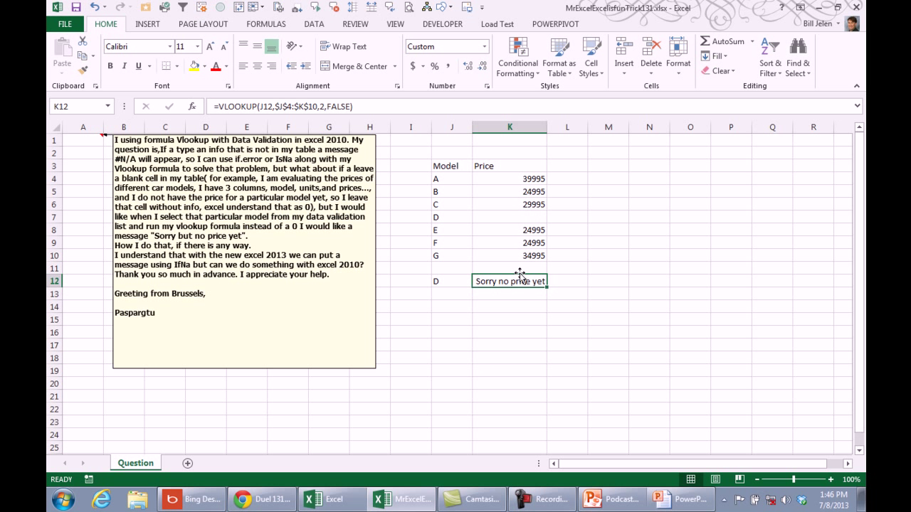
# Pick model B from J12's dropdown to show the real price 24995.
pyautogui.click(459, 281)
pyautogui.click(478, 281)
pyautogui.click(443, 301)
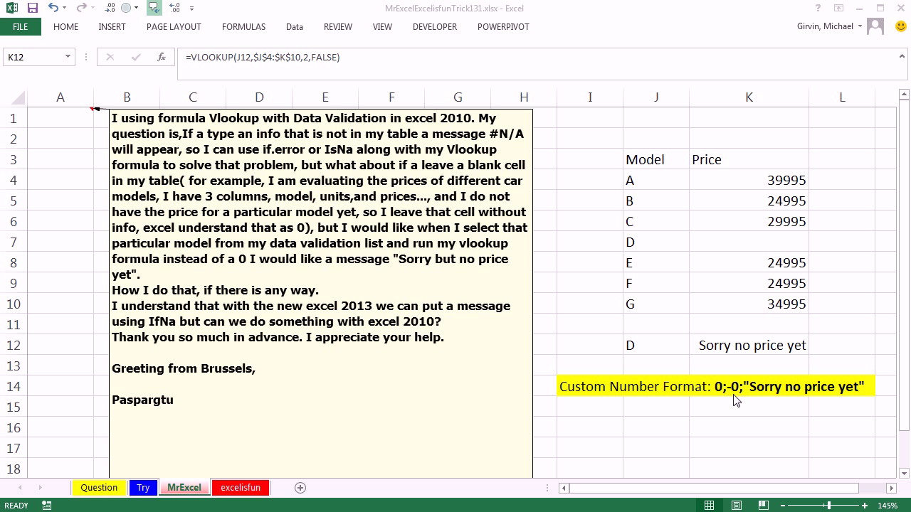
# Review K12's VLOOKUP formula, then move to the excelisfun sheet.
pyautogui.click(754, 346)
pyautogui.press('F2')
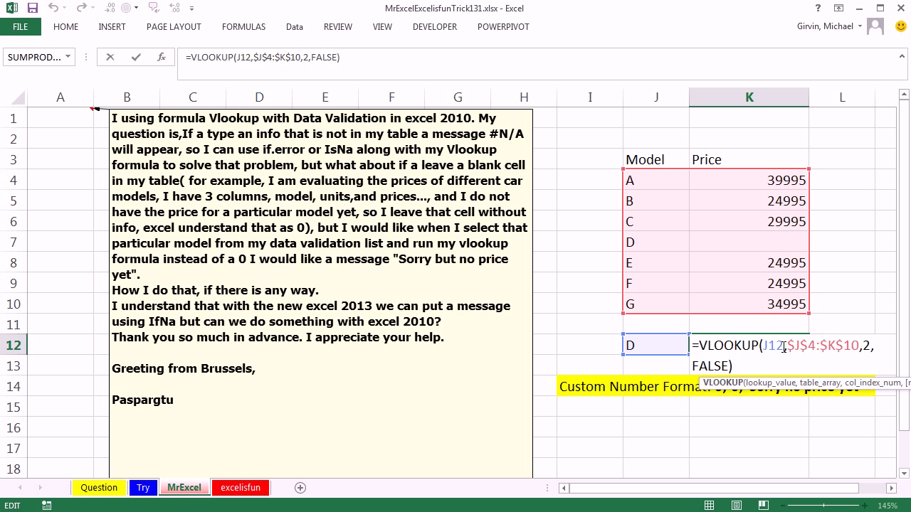
pyautogui.press('Escape')
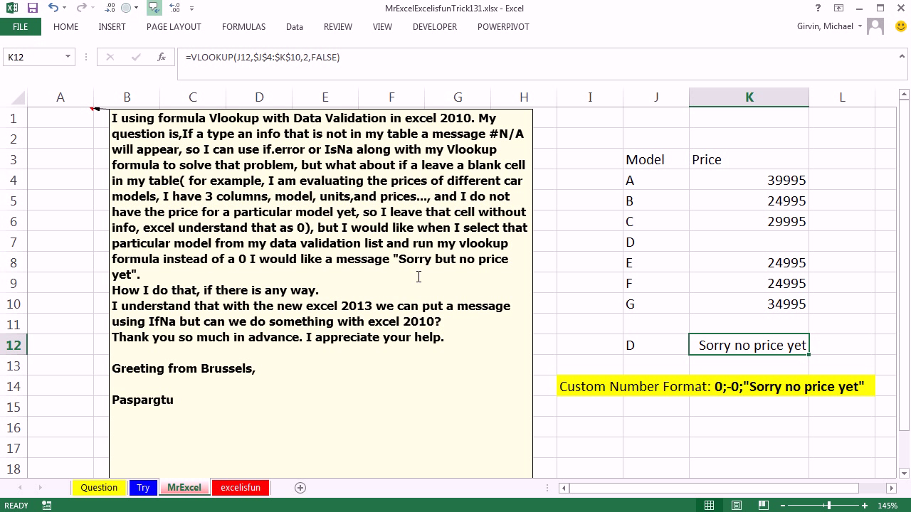
pyautogui.click(242, 490)
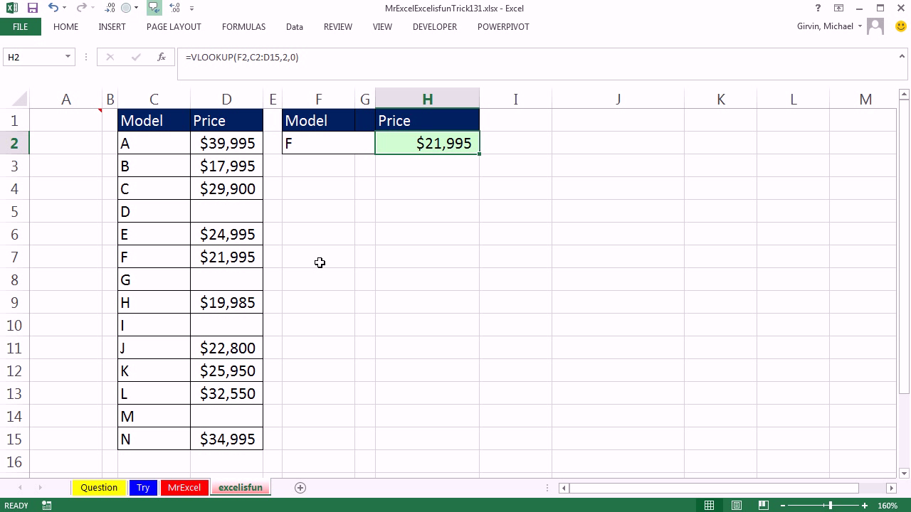
# Point out the empty prices for models D, G and I.
pyautogui.click(205, 212)
pyautogui.click(210, 282)
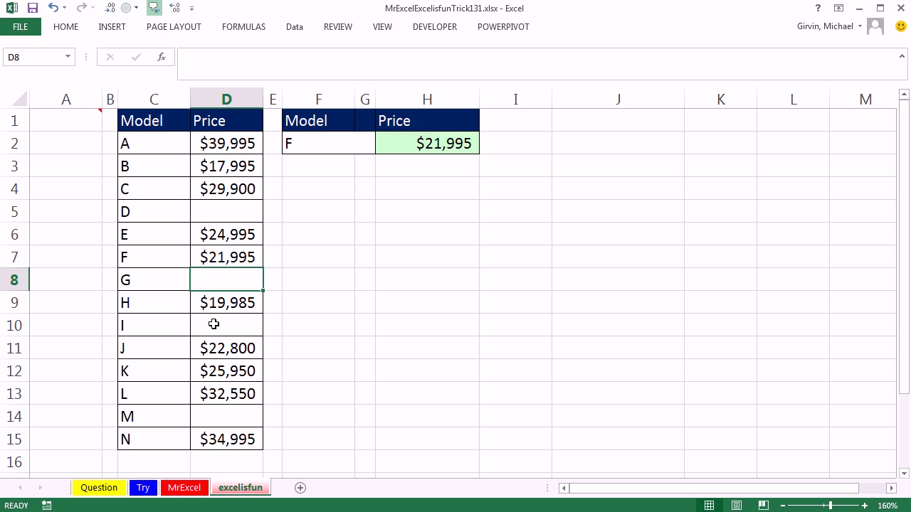
pyautogui.click(214, 326)
# Select only the blank cells in D2:D15 via Go To Special > Blanks.
pyautogui.moveTo(209, 143); pyautogui.dragTo(240, 438)
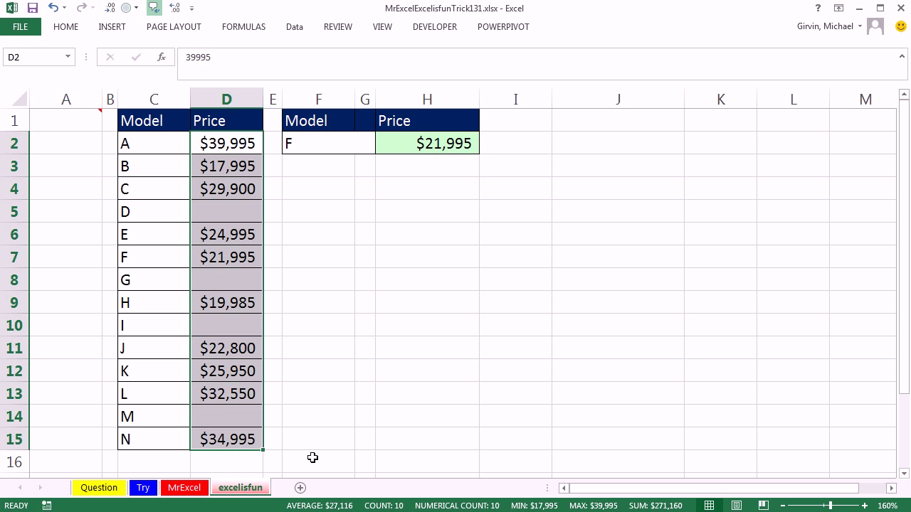
pyautogui.hotkey('ctrl', 'g')
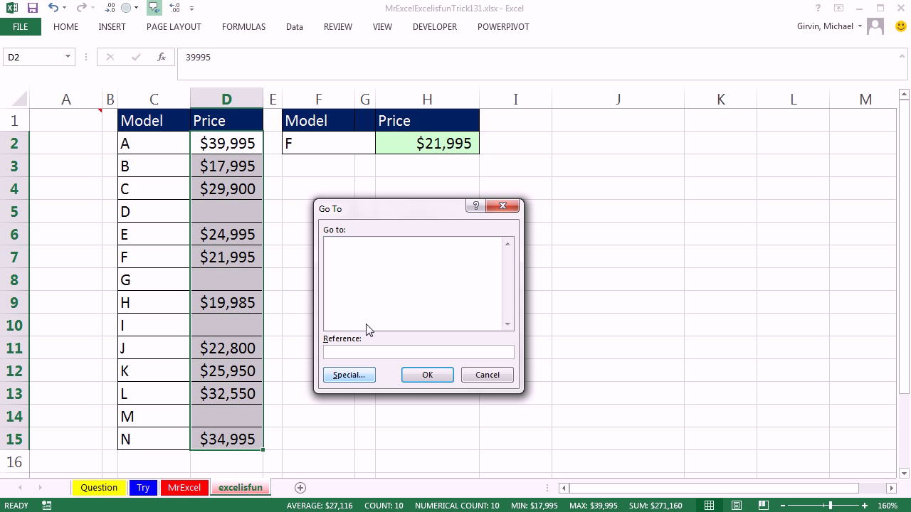
pyautogui.click(350, 378)
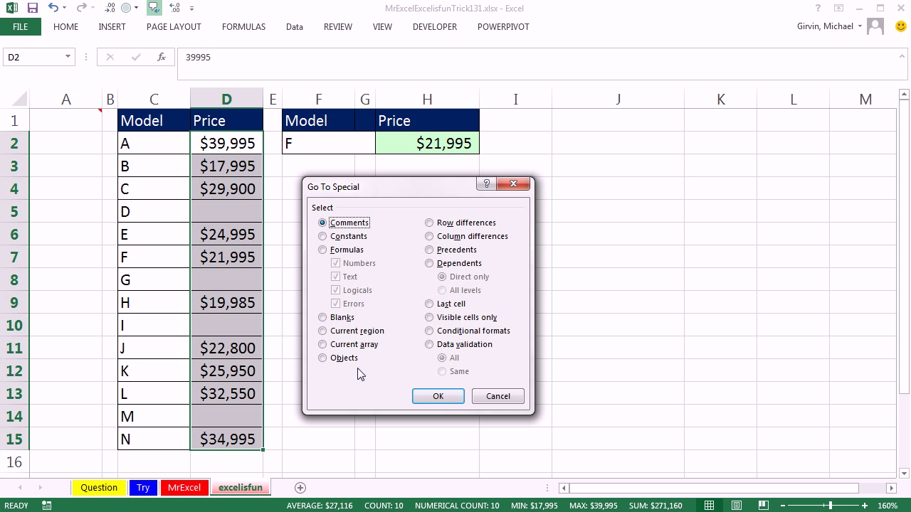
pyautogui.click(323, 318)
pyautogui.click(439, 397)
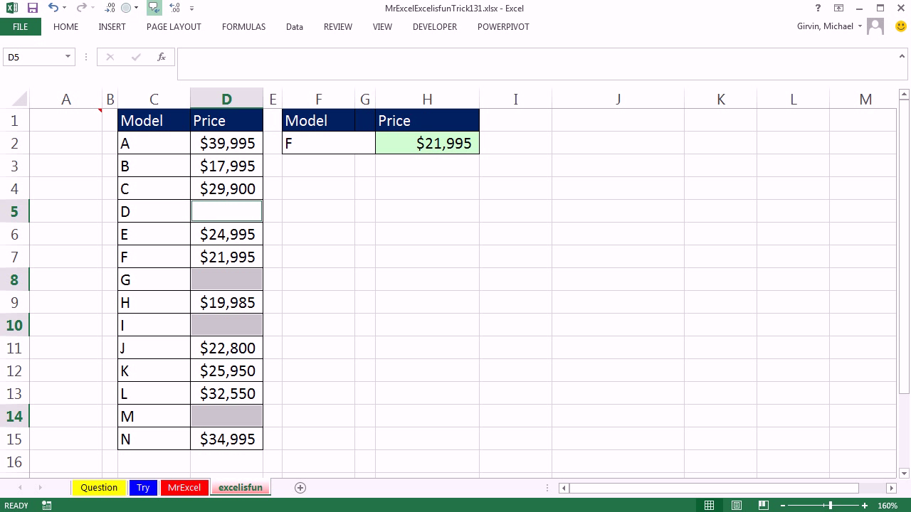
# Type No Price into D5, correcting a first mistyped entry.
pyautogui.write('Price')
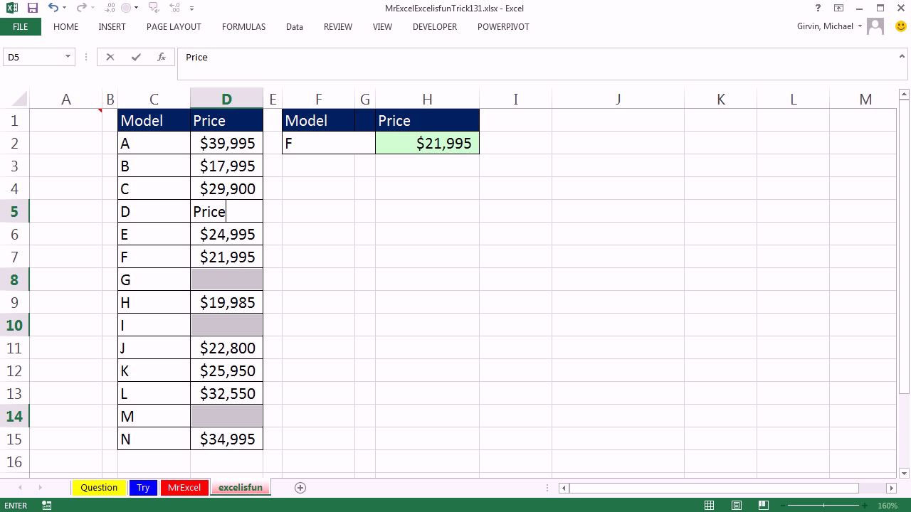
pyautogui.press('BackSpace')
pyautogui.press('BackSpace')
pyautogui.press('BackSpace')
pyautogui.press('BackSpace')
pyautogui.press('BackSpace')
pyautogui.write('No Price')
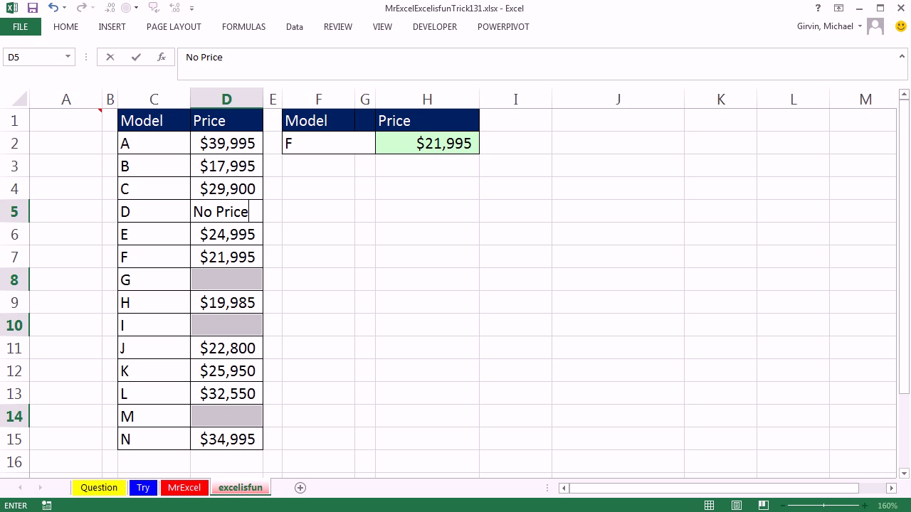
# Fill No Price into all blank prices, test model G, then undo both changes.
pyautogui.hotkey('ctrl', 'Return')
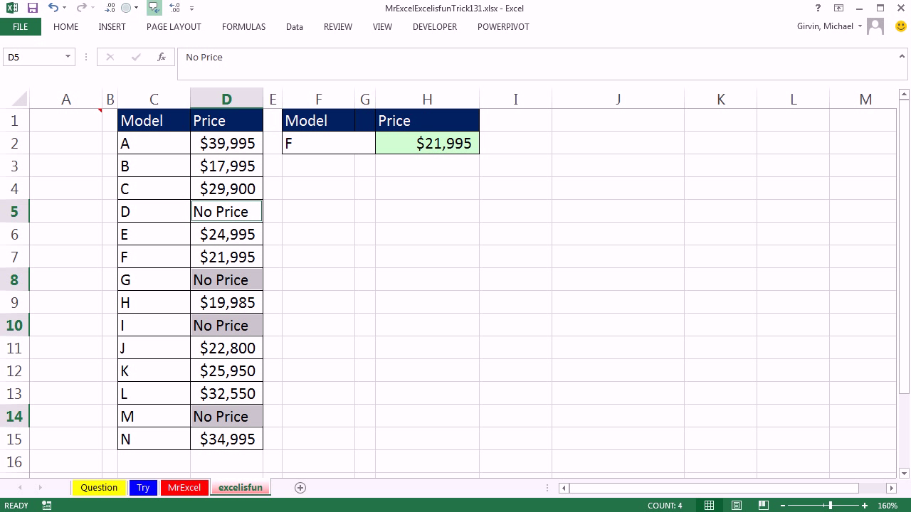
pyautogui.click(329, 142)
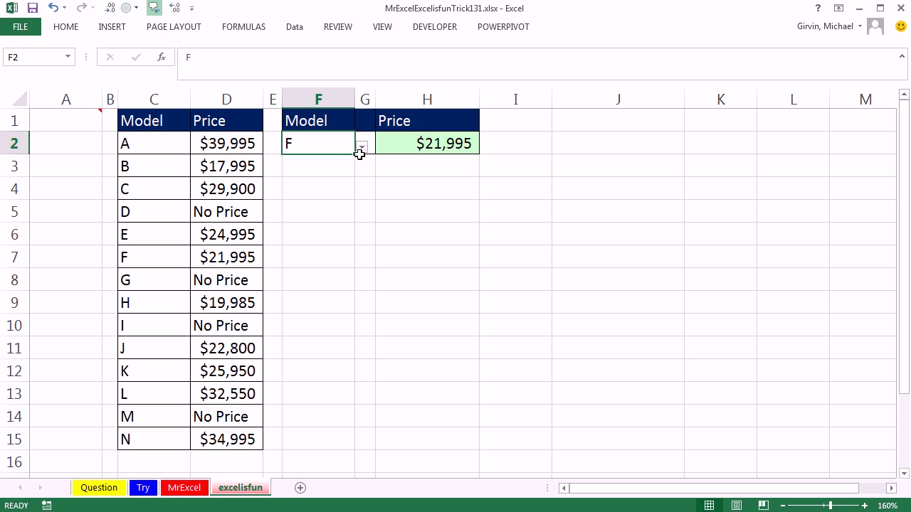
pyautogui.click(362, 148)
pyautogui.click(254, 179)
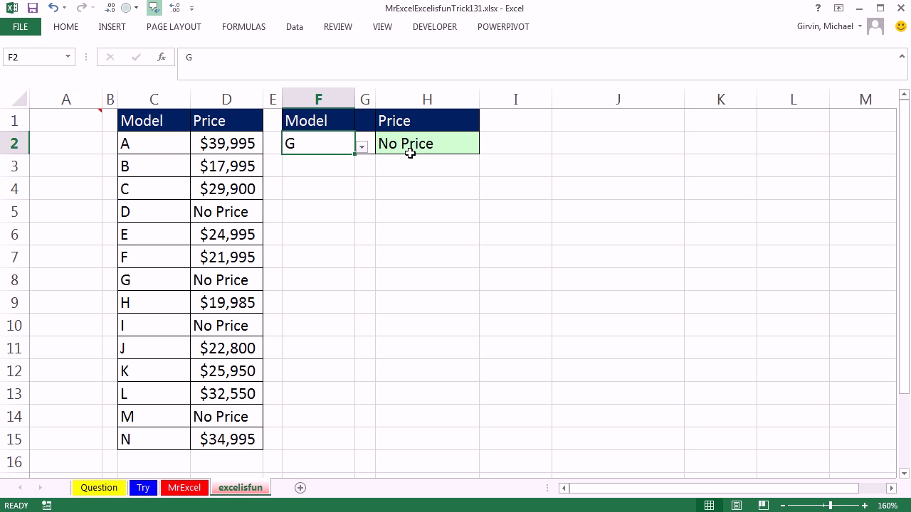
pyautogui.hotkey('ctrl', 'z')
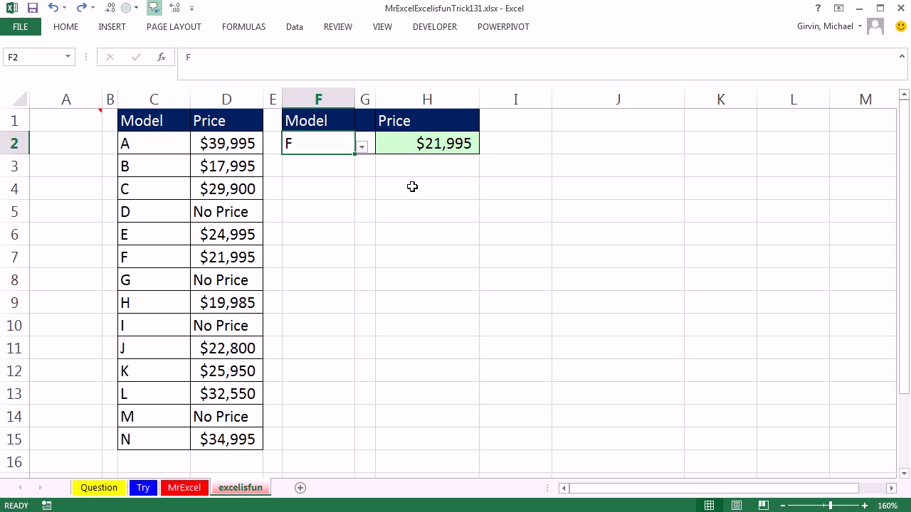
pyautogui.hotkey('ctrl', 'z')
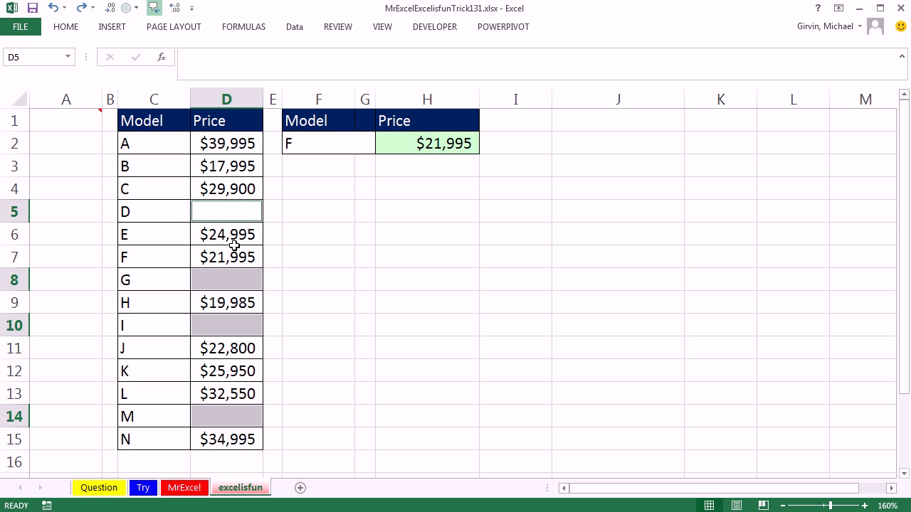
# Open H2's VLOOKUP formula and insert IF right after the equals sign.
pyautogui.click(220, 214)
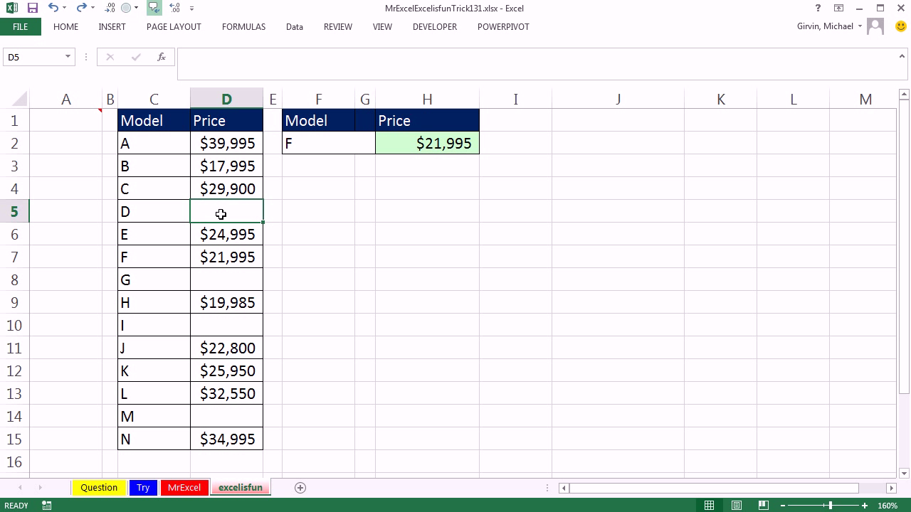
pyautogui.doubleClick(411, 141)
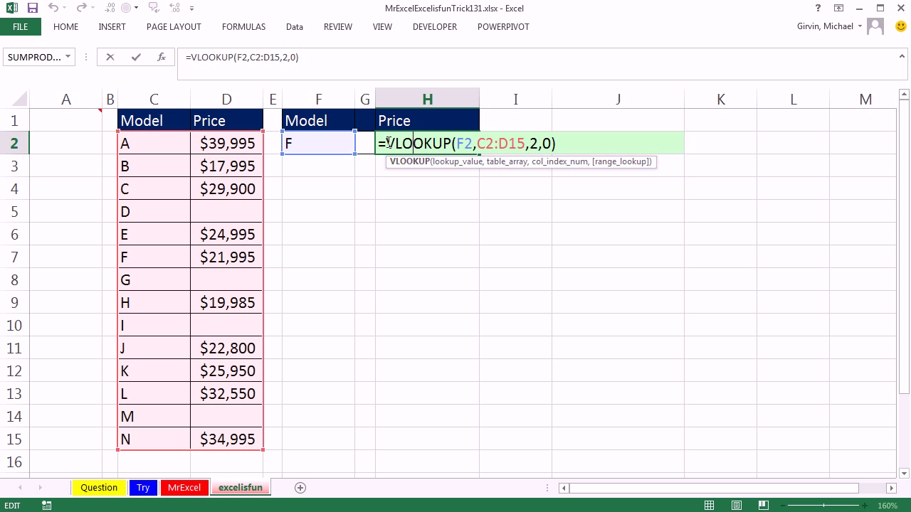
pyautogui.click(386, 143)
pyautogui.write('if')
pyautogui.press('Tab')
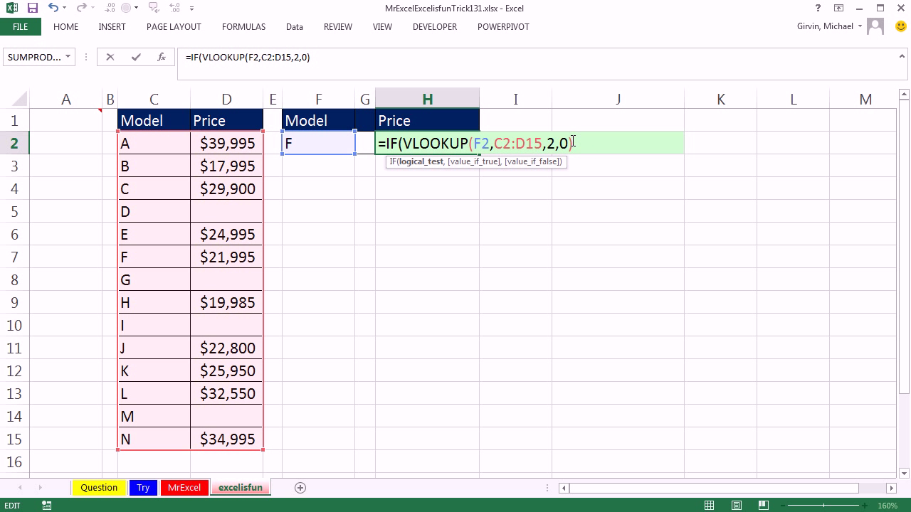
# Complete the IF with =0,"No Price" and the pasted VLOOKUP as the false result.
pyautogui.write('=')
pyautogui.write('0')
pyautogui.write('"Price')
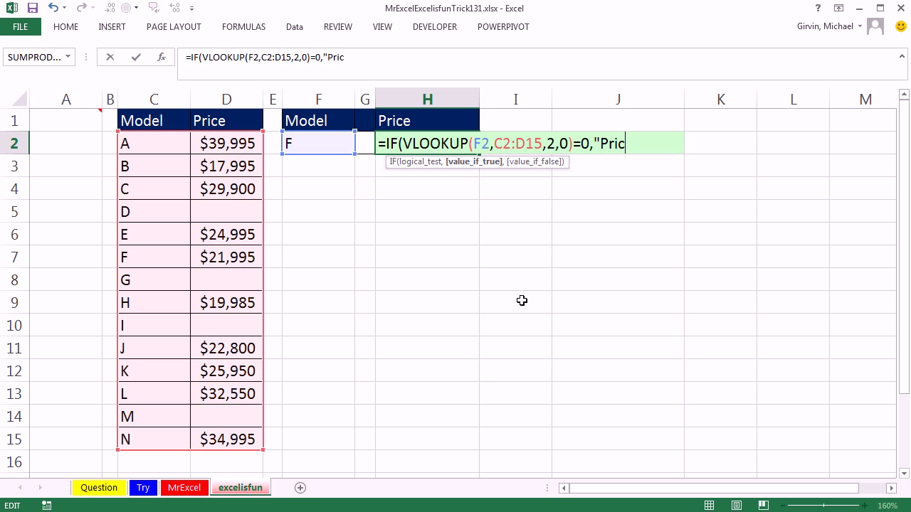
pyautogui.press('BackSpace')
pyautogui.press('BackSpace')
pyautogui.press('BackSpace')
pyautogui.press('BackSpace')
pyautogui.press('BackSpace')
pyautogui.write('no Price')
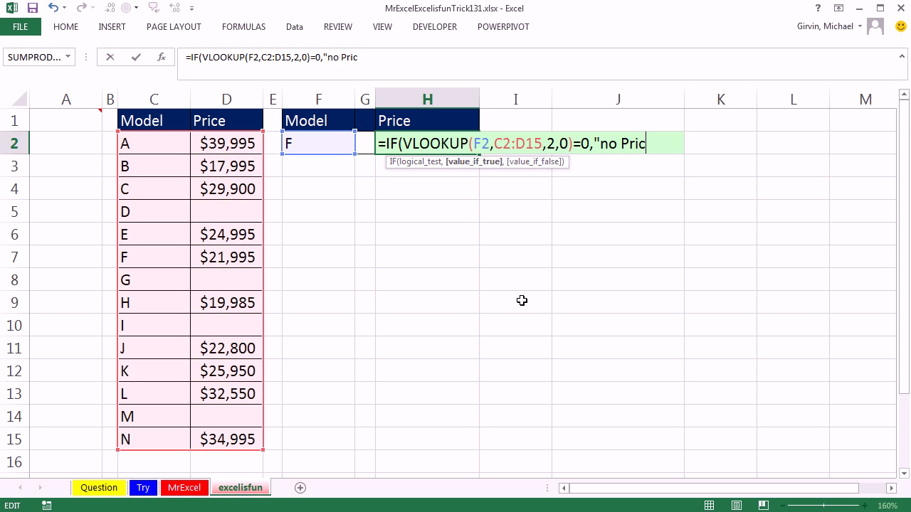
pyautogui.press('BackSpace')
pyautogui.press('BackSpace')
pyautogui.press('BackSpace')
pyautogui.press('BackSpace')
pyautogui.press('BackSpace')
pyautogui.press('BackSpace')
pyautogui.press('BackSpace')
pyautogui.press('BackSpace')
pyautogui.write('No Price"')
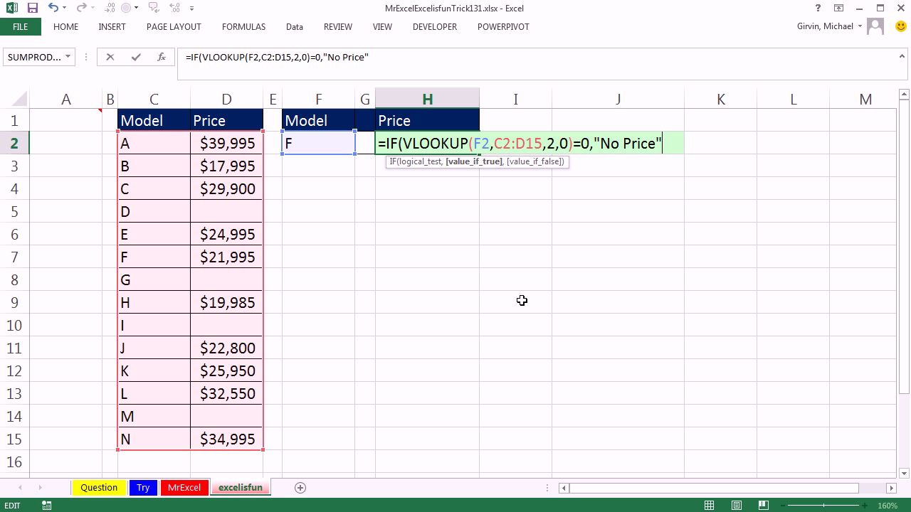
pyautogui.write(',')
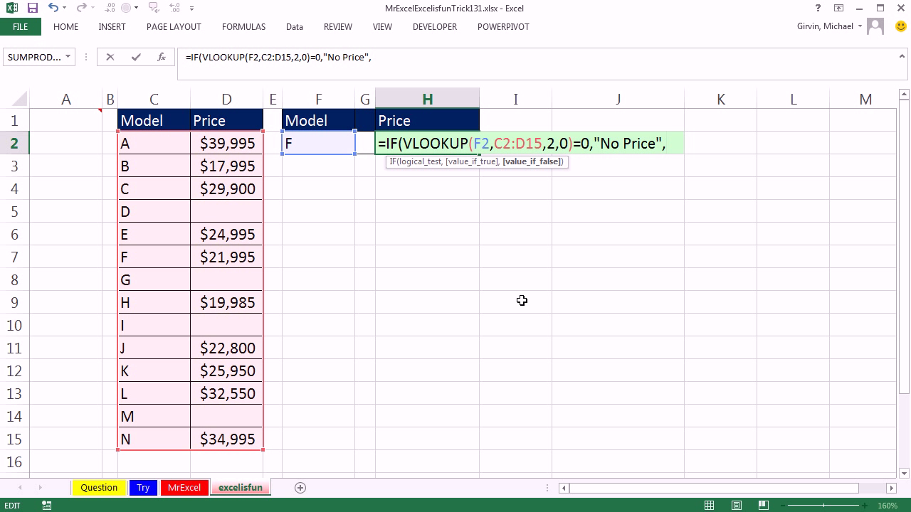
pyautogui.write('VLOOKUP(F2,C2:D15,2,0')
pyautogui.write(')')
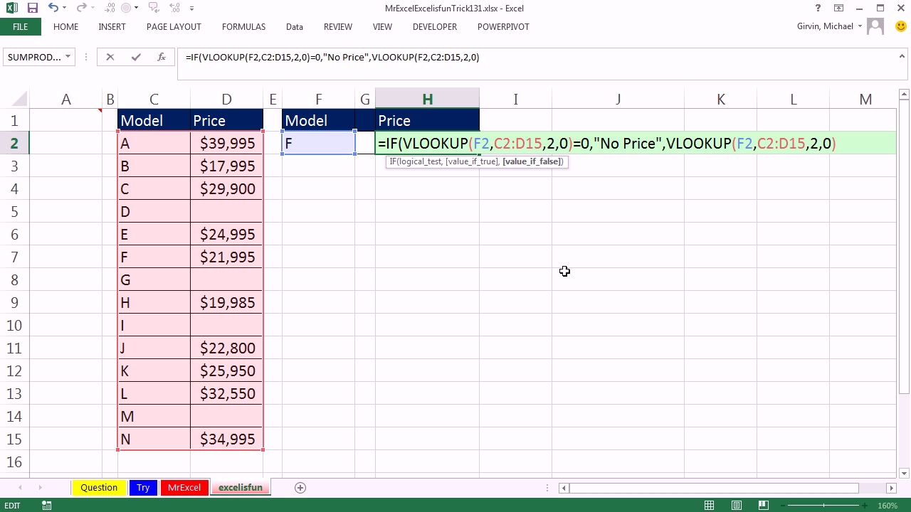
pyautogui.write(')')
pyautogui.hotkey('ctrl', 'Return')
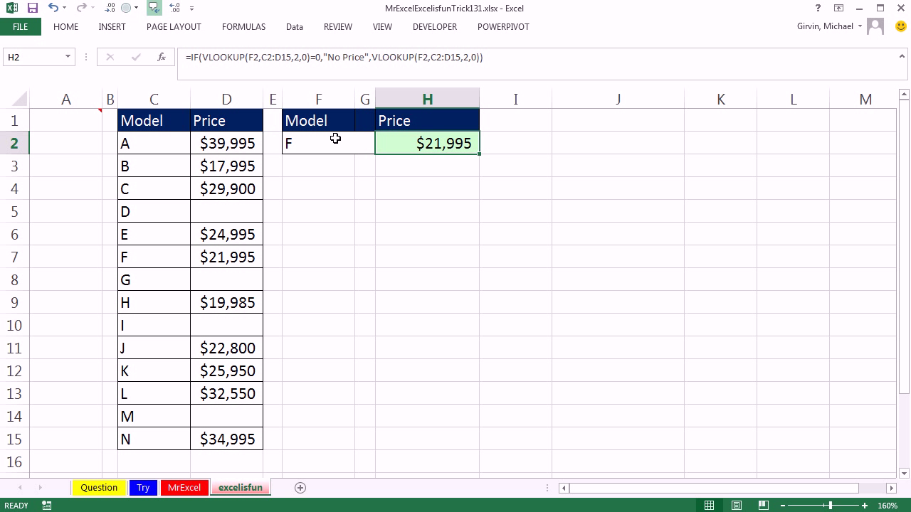
# Pick model G in F2 so H2 displays No Price.
pyautogui.click(336, 140)
pyautogui.click(363, 149)
pyautogui.click(311, 177)
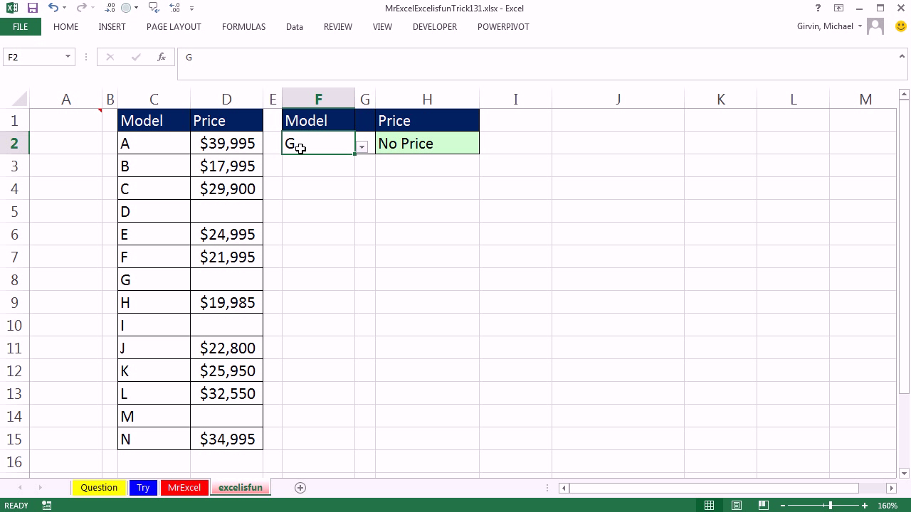
# Review H2's formula, confirm it, and start a new =IF( formula in H3.
pyautogui.click(405, 147)
pyautogui.doubleClick(405, 147)
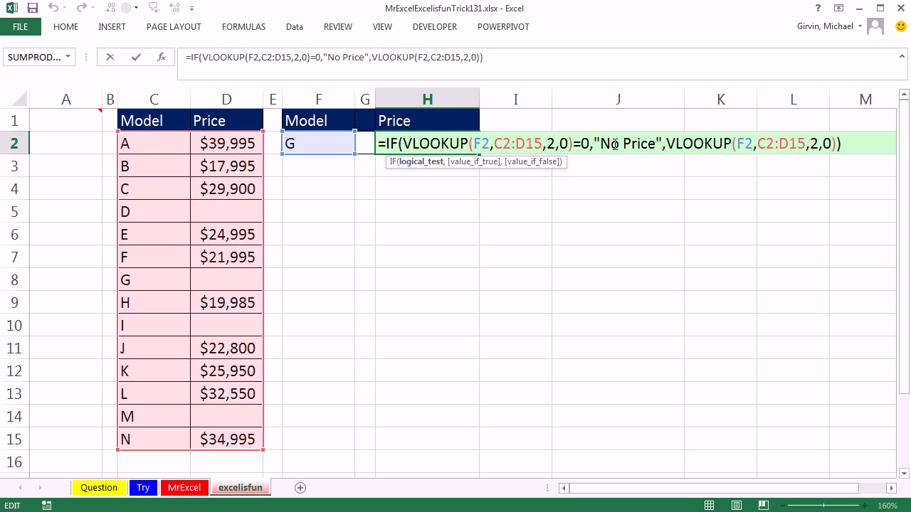
pyautogui.press('Return')
pyautogui.write('=IF(')
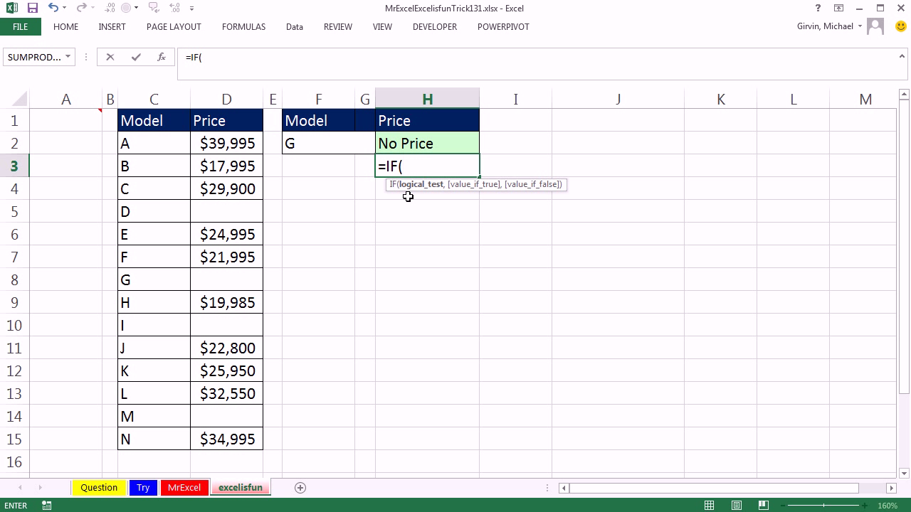
# Finish H3 as =IF(VLOOKUP(F2,C2:D15,2,0),VLOOKUP(F2,C2:D15,2,0),"No Price") and enter it.
pyautogui.write('VLOOKUP(F2,C2:D15,2,0)')
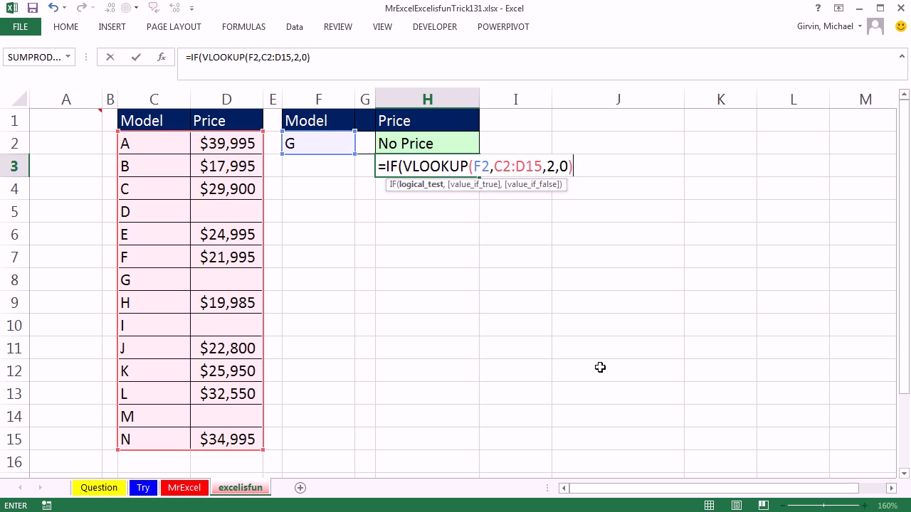
pyautogui.write(',')
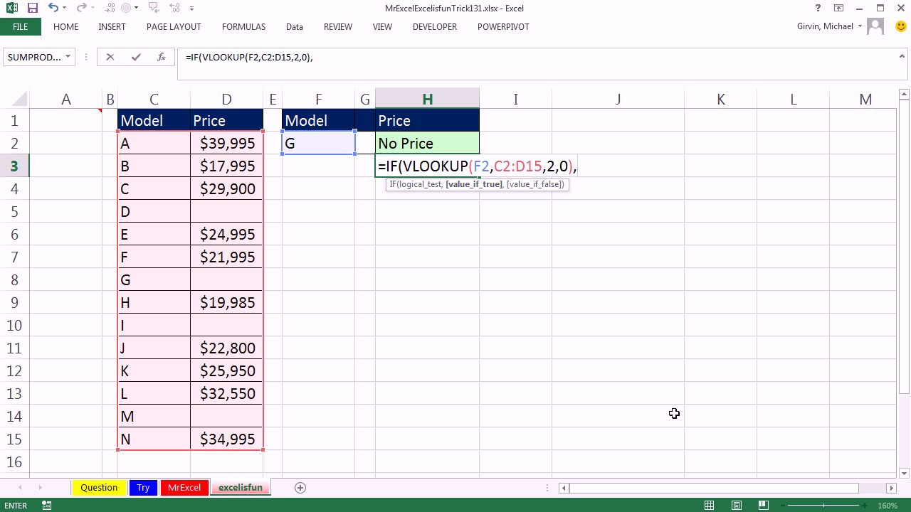
pyautogui.write('VLOOKUP(F2,C2:D15,2,0)')
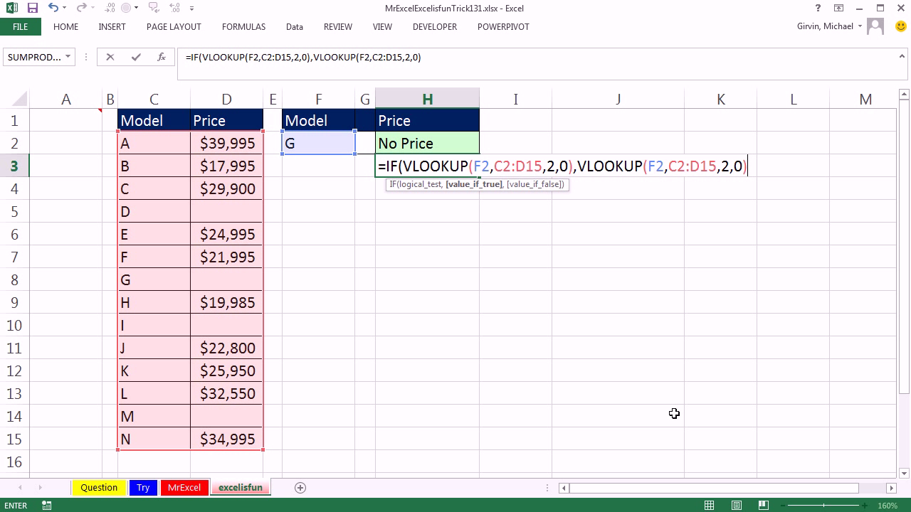
pyautogui.write(',')
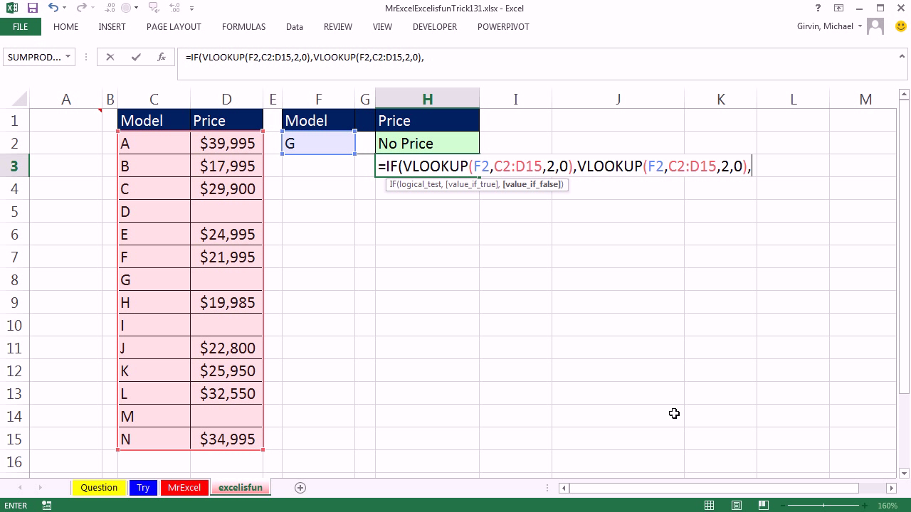
pyautogui.write('"No Price")')
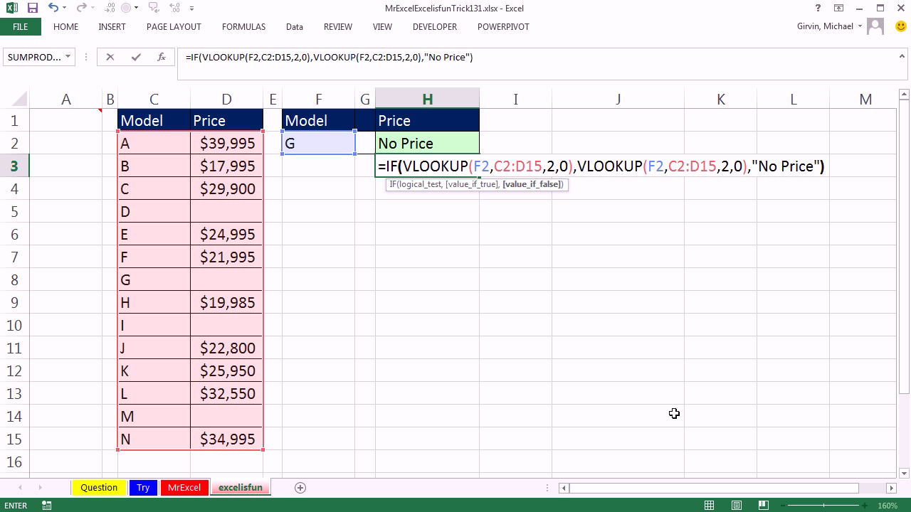
pyautogui.hotkey('ctrl', 'Return')
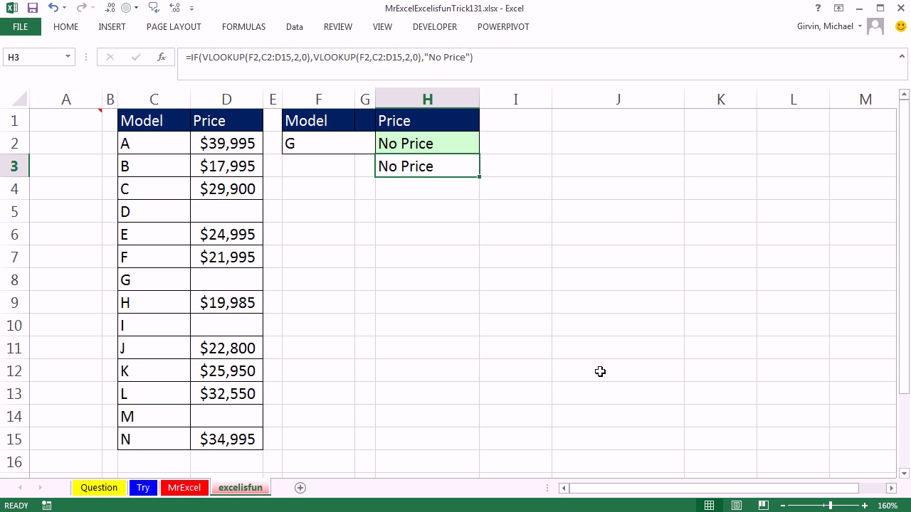
# Choose model H, then model I, from the F2 dropdown to check both price formulas.
pyautogui.click(305, 144)
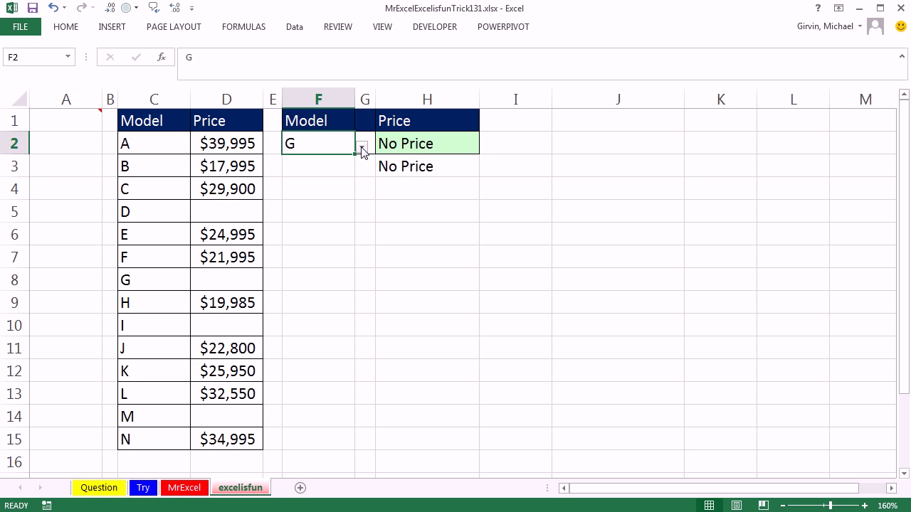
pyautogui.click(361, 147)
pyautogui.click(284, 179)
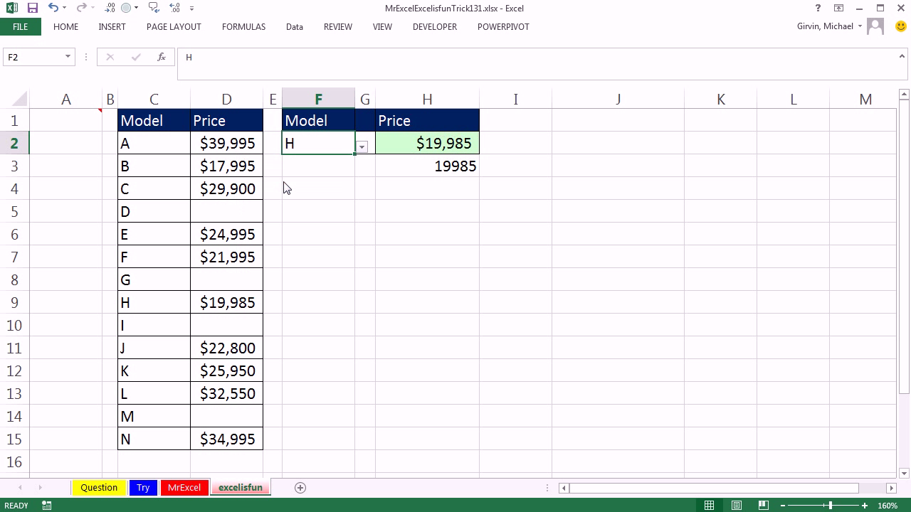
pyautogui.click(361, 148)
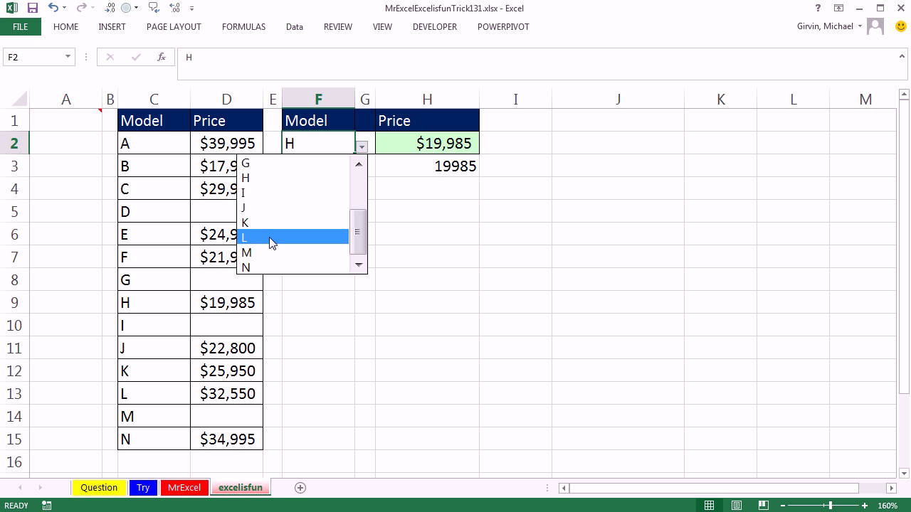
pyautogui.click(257, 193)
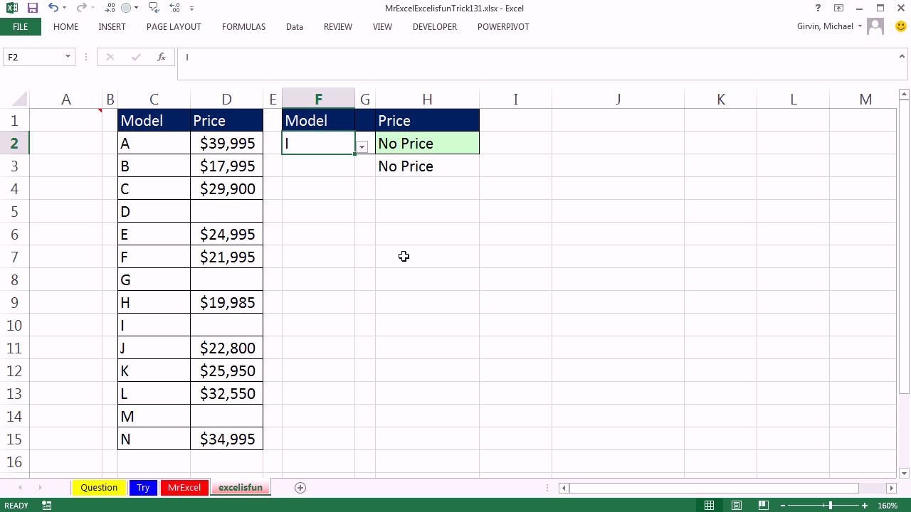
pyautogui.doubleClick(423, 166)
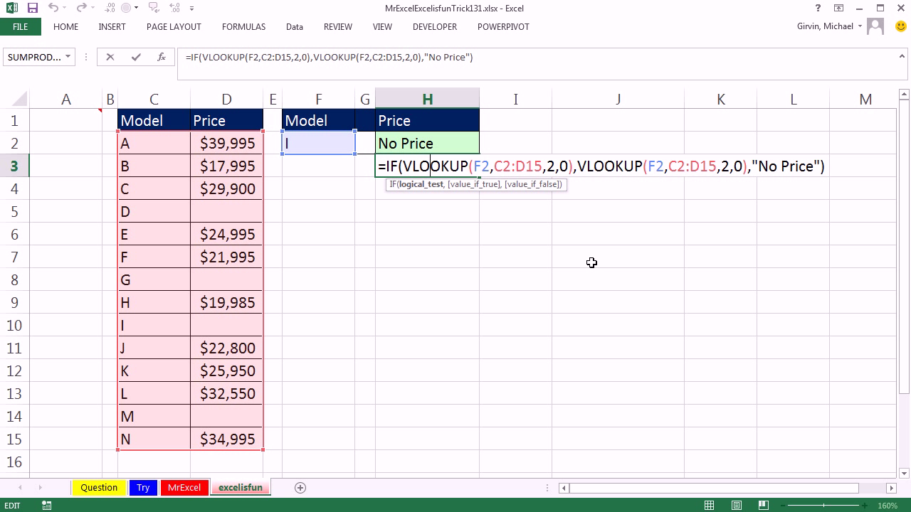